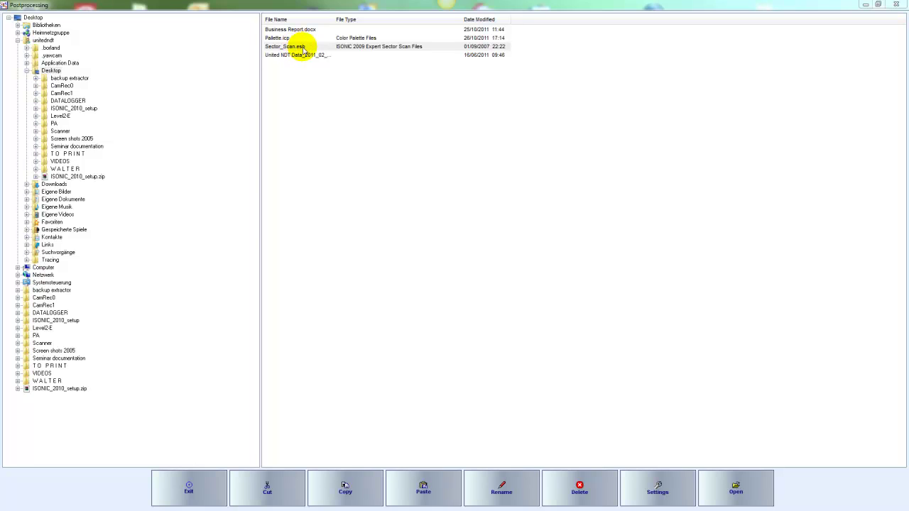
# - Select Sector_Scan.esb in the Postprocessing file list
pyautogui.click(344, 48)
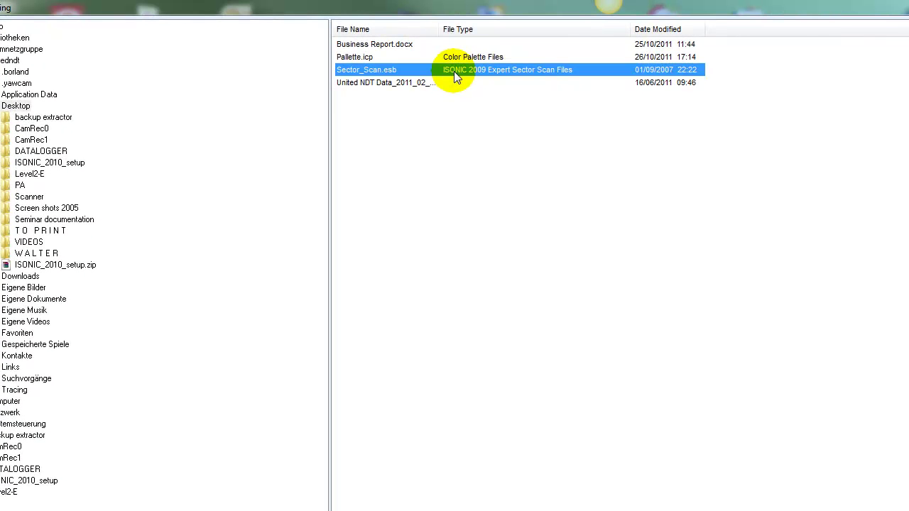
# - Open Sector_Scan.esb and probe the sector image near -10 mm and inside the weld outline
pyautogui.doubleClick(454, 71)
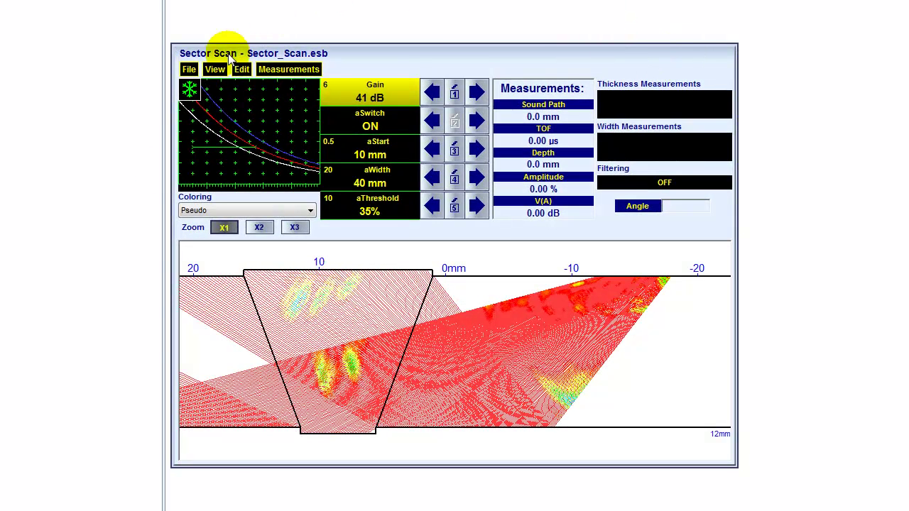
pyautogui.click(183, 415)
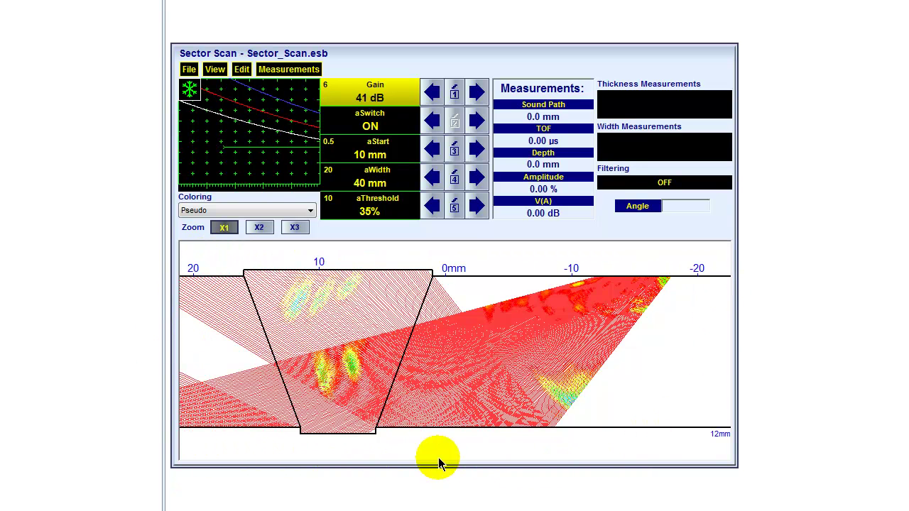
pyautogui.moveTo(604, 266)
pyautogui.mouseDown()
pyautogui.moveTo(578, 270)
pyautogui.moveTo(670, 278)
pyautogui.moveTo(557, 435)
pyautogui.moveTo(391, 381)
pyautogui.moveTo(377, 366)
pyautogui.mouseUp()
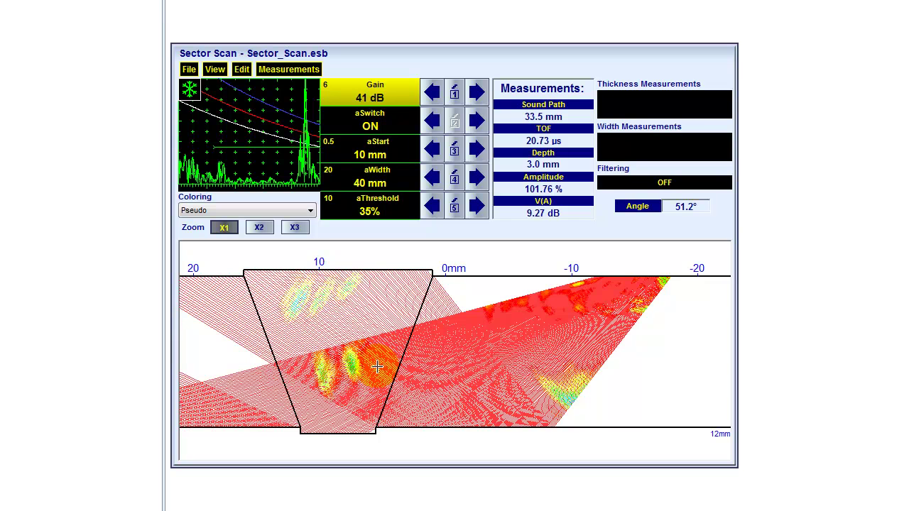
pyautogui.moveTo(378, 366)
pyautogui.mouseDown()
pyautogui.moveTo(432, 331)
pyautogui.moveTo(444, 276)
pyautogui.mouseUp()
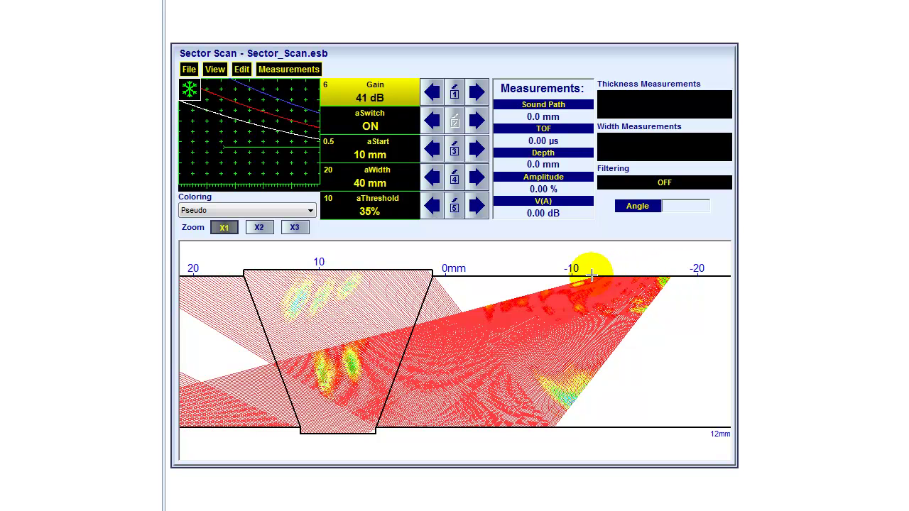
# - Probe the top edge of the sector near -20 mm, settling on the 38.2–38.4° beam
pyautogui.moveTo(600, 270); pyautogui.dragTo(668, 281)
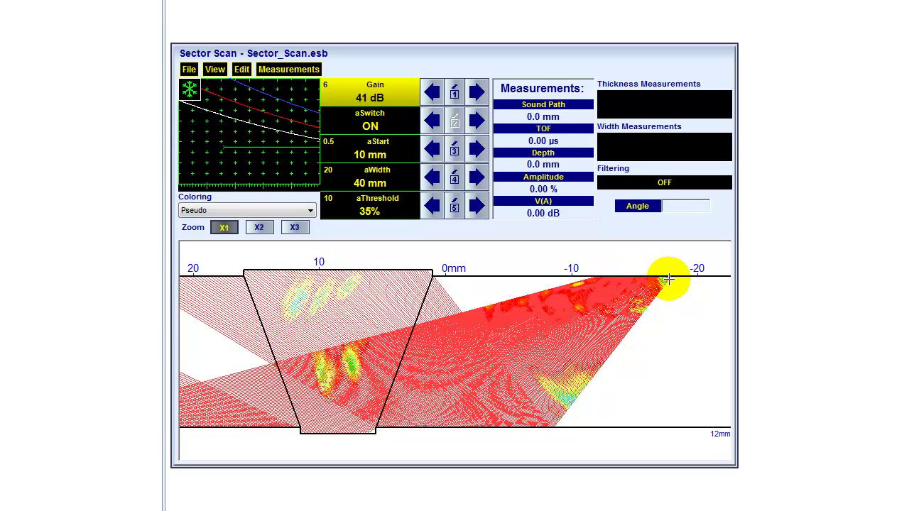
pyautogui.click(670, 277)
pyautogui.moveTo(662, 279); pyautogui.dragTo(670, 274)
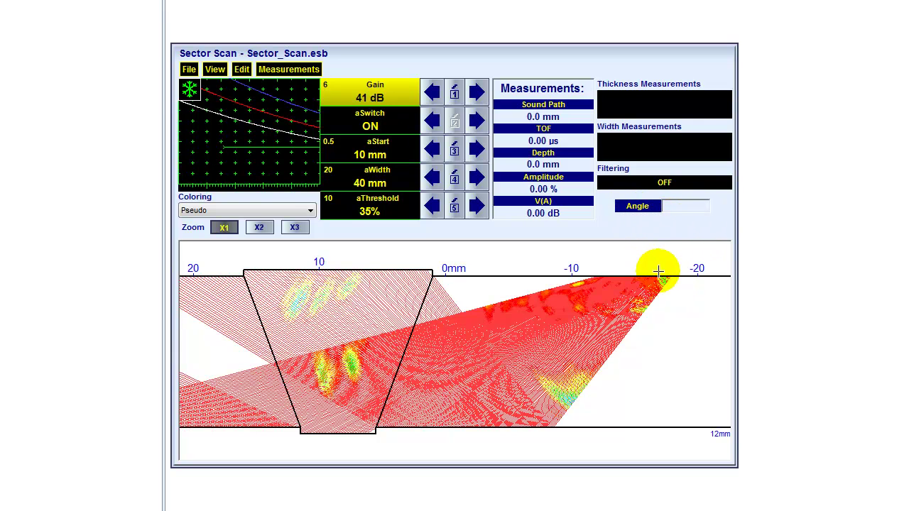
pyautogui.moveTo(659, 270); pyautogui.dragTo(665, 282)
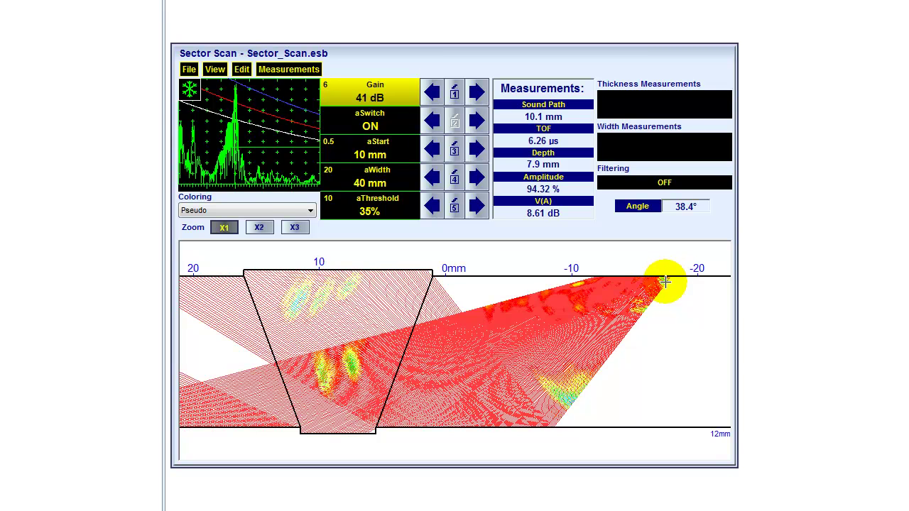
pyautogui.moveTo(665, 282)
pyautogui.mouseDown()
pyautogui.moveTo(591, 276)
pyautogui.moveTo(666, 286)
pyautogui.moveTo(659, 289)
pyautogui.mouseUp()
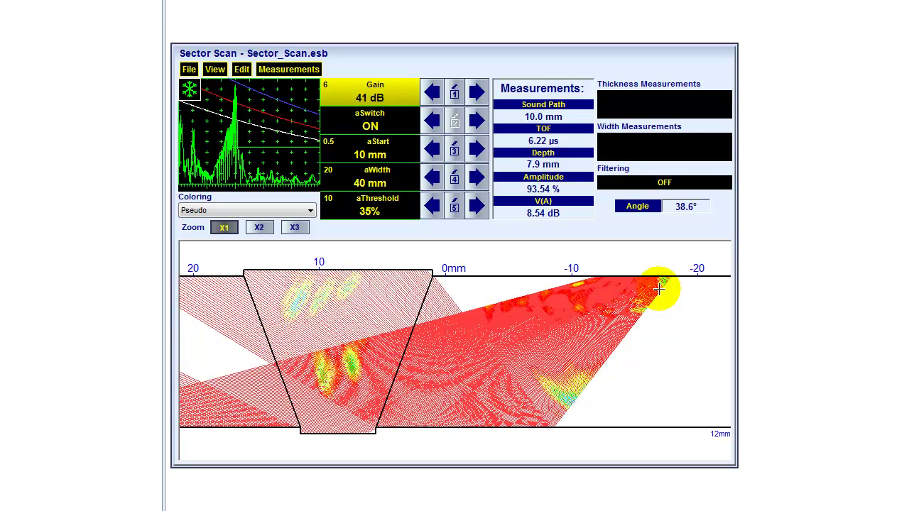
pyautogui.moveTo(660, 289); pyautogui.dragTo(659, 290)
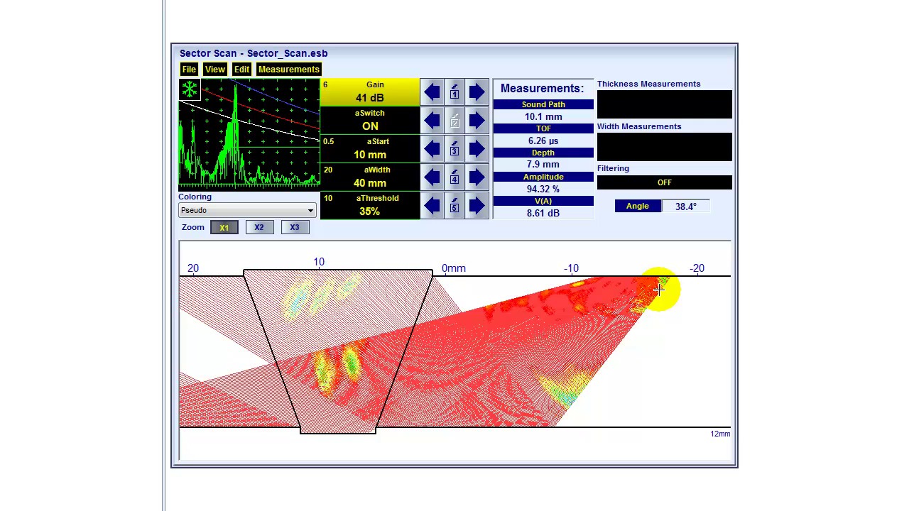
pyautogui.moveTo(659, 289); pyautogui.dragTo(593, 277)
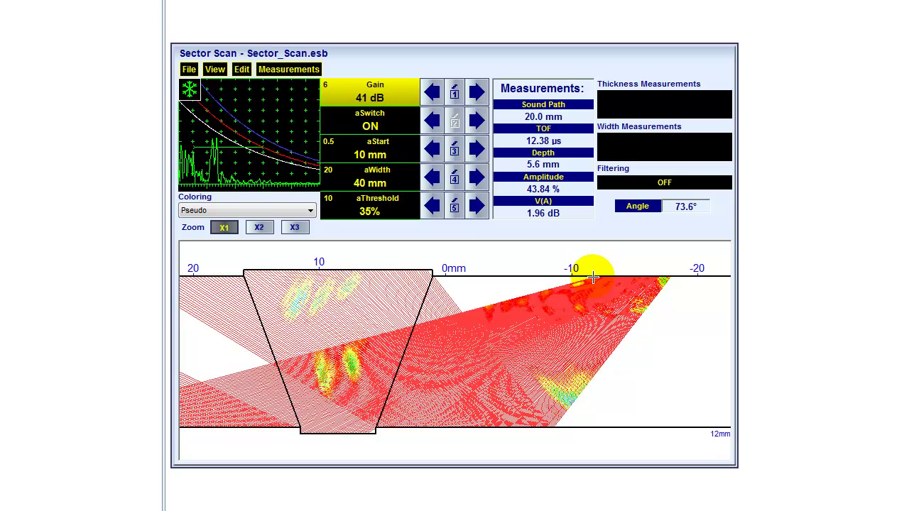
pyautogui.moveTo(593, 277); pyautogui.dragTo(595, 273)
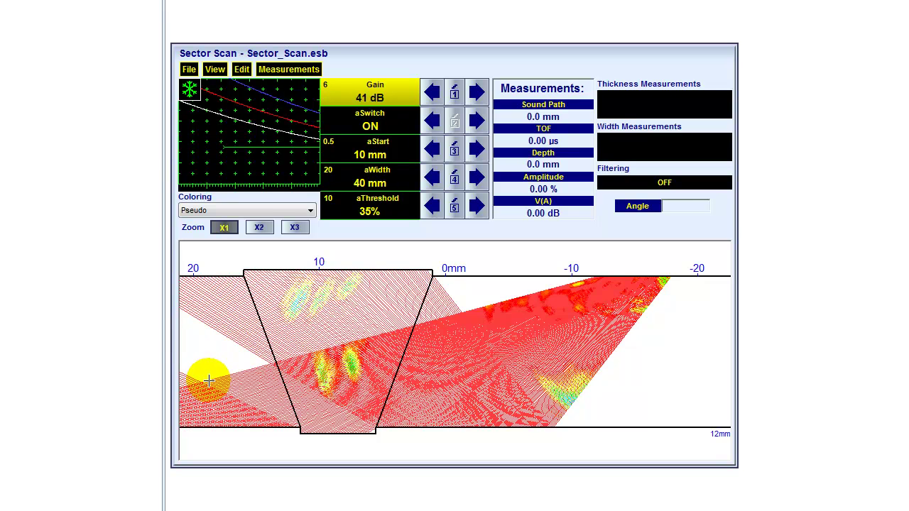
# - Sweep the probe across the sector toward the top-right, around the 51–52° beam
pyautogui.moveTo(248, 376); pyautogui.dragTo(250, 409)
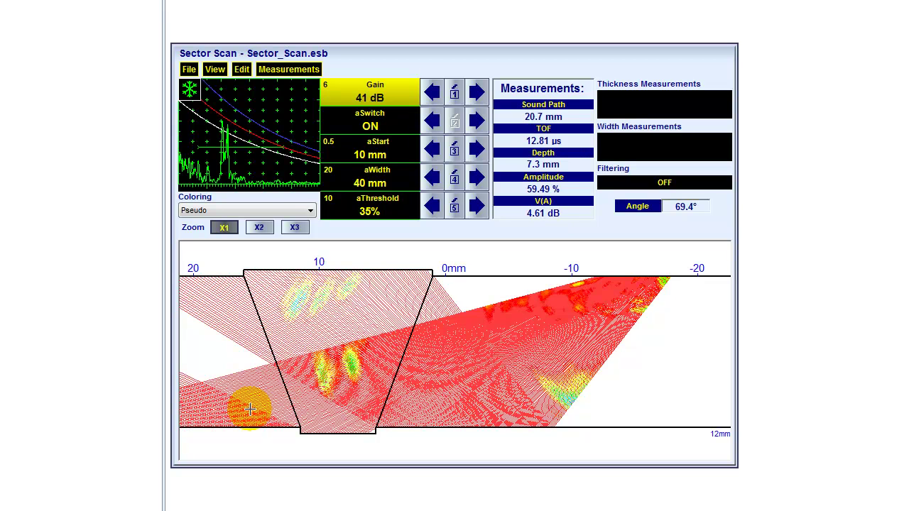
pyautogui.moveTo(250, 409); pyautogui.dragTo(361, 217)
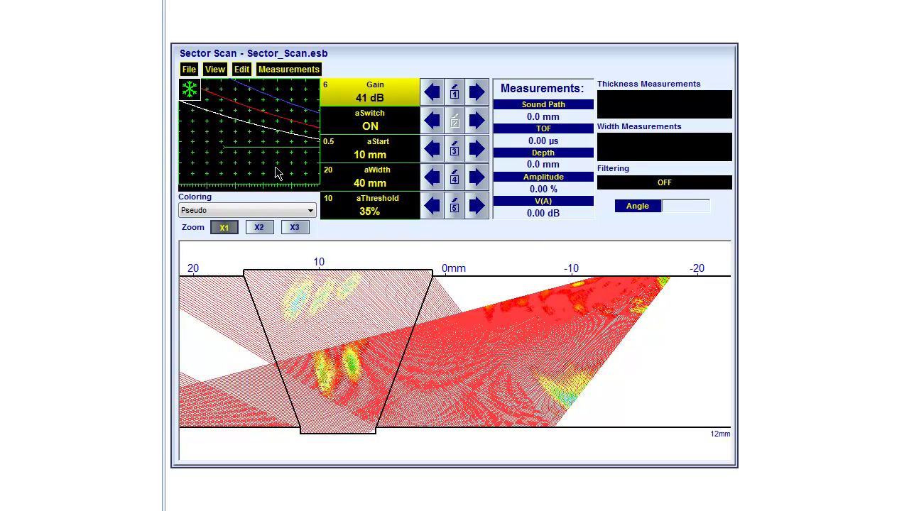
pyautogui.moveTo(231, 91); pyautogui.dragTo(598, 310)
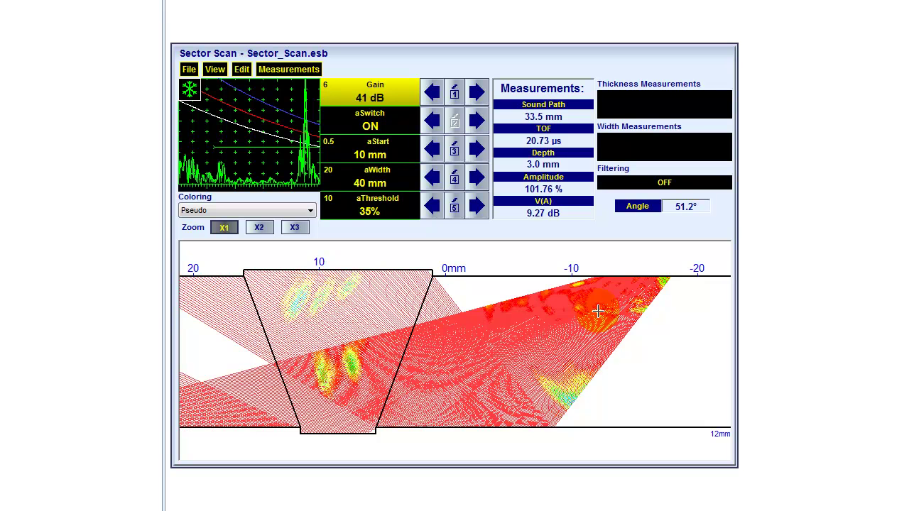
pyautogui.moveTo(598, 311); pyautogui.dragTo(635, 282)
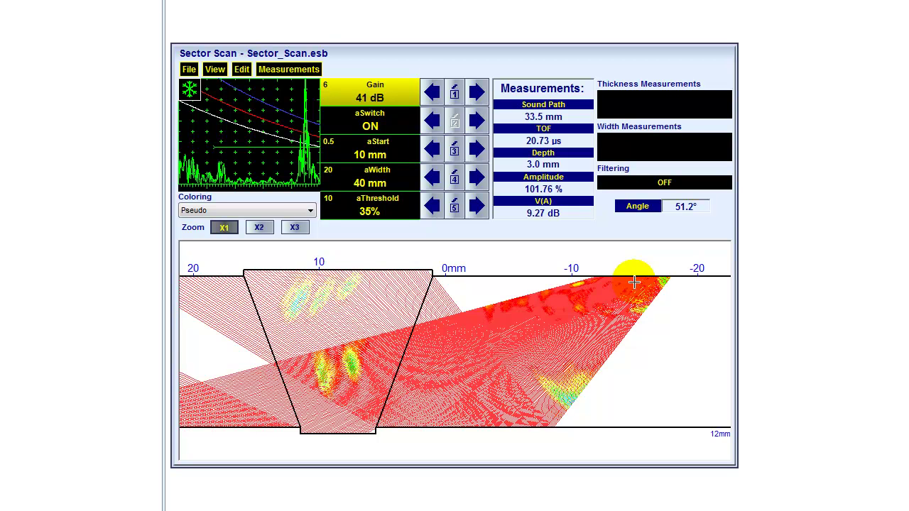
pyautogui.moveTo(635, 282); pyautogui.dragTo(581, 326)
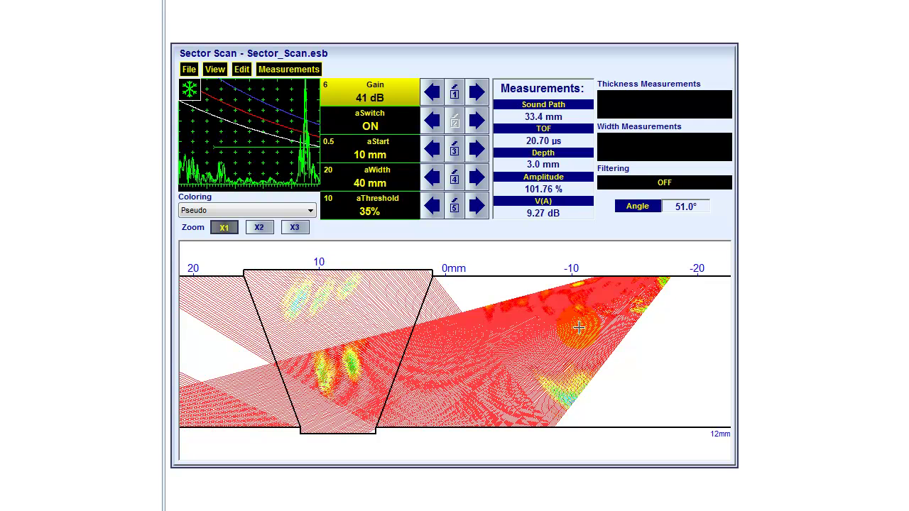
# - Probe the left weld indication: 52.8° angle, 34.2 mm sound path, 3.3 mm depth
pyautogui.moveTo(567, 334); pyautogui.dragTo(548, 343)
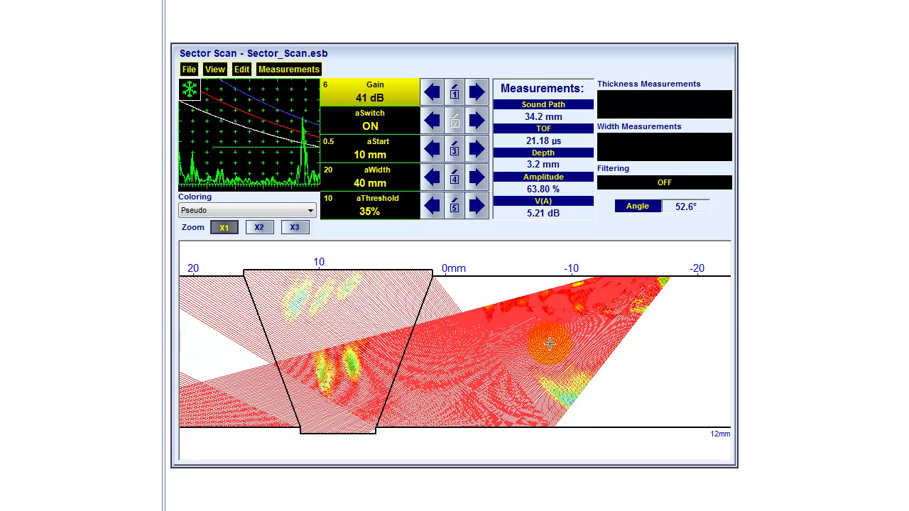
pyautogui.moveTo(549, 343); pyautogui.dragTo(351, 362)
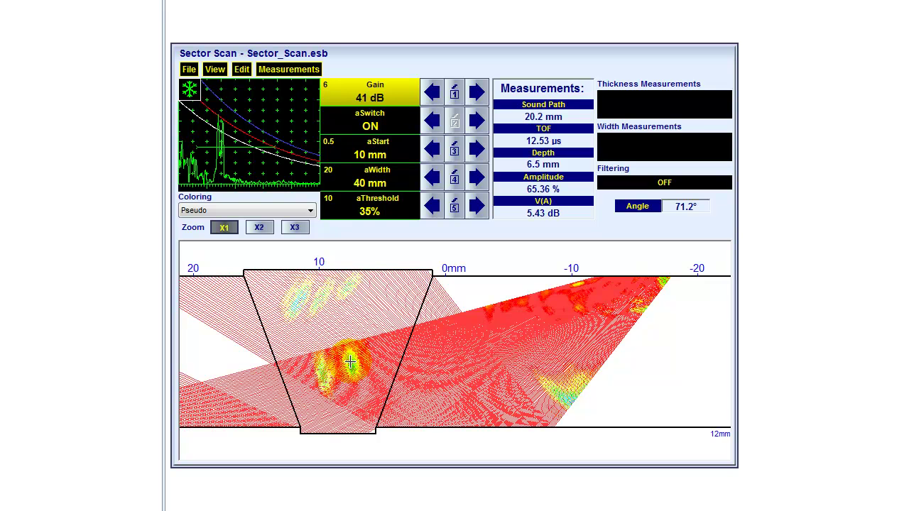
pyautogui.moveTo(350, 362)
pyautogui.mouseDown()
pyautogui.moveTo(346, 345)
pyautogui.moveTo(340, 369)
pyautogui.moveTo(350, 379)
pyautogui.moveTo(365, 348)
pyautogui.moveTo(363, 357)
pyautogui.moveTo(631, 271)
pyautogui.moveTo(348, 348)
pyautogui.moveTo(574, 325)
pyautogui.moveTo(645, 294)
pyautogui.moveTo(495, 407)
pyautogui.moveTo(463, 419)
pyautogui.moveTo(411, 383)
pyautogui.moveTo(350, 361)
pyautogui.mouseUp()
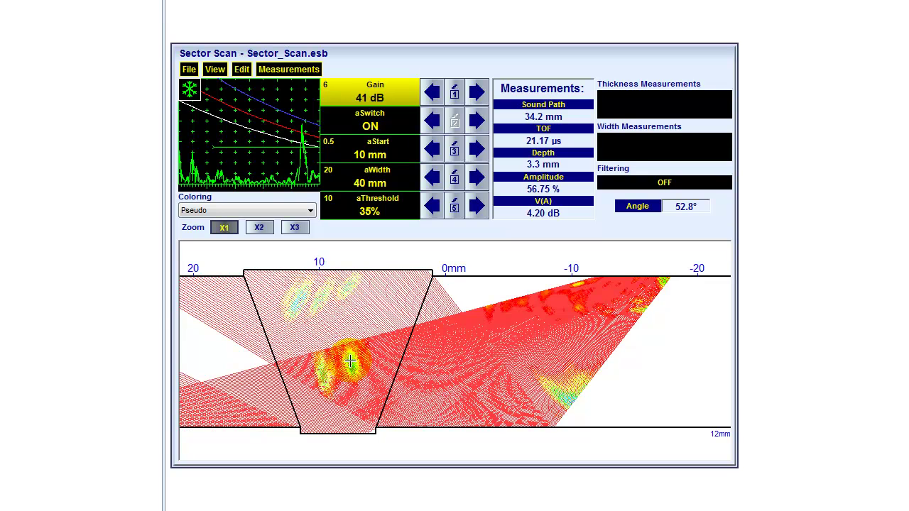
# - Probe several more spots across the sector scan, including the lower middle region
pyautogui.moveTo(350, 361)
pyautogui.mouseDown()
pyautogui.moveTo(451, 393)
pyautogui.moveTo(474, 419)
pyautogui.moveTo(384, 394)
pyautogui.moveTo(406, 422)
pyautogui.moveTo(349, 268)
pyautogui.mouseUp()
pyautogui.moveTo(310, 182); pyautogui.dragTo(288, 137)
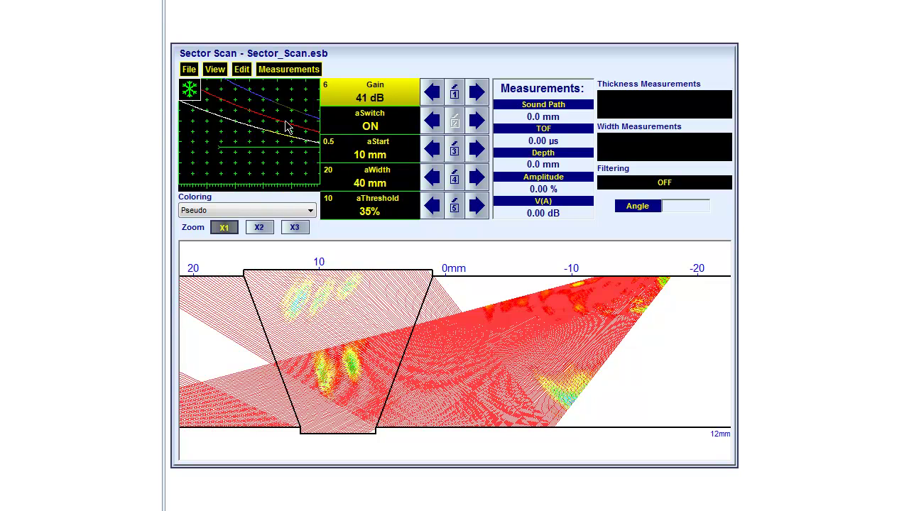
pyautogui.moveTo(379, 296); pyautogui.dragTo(476, 400)
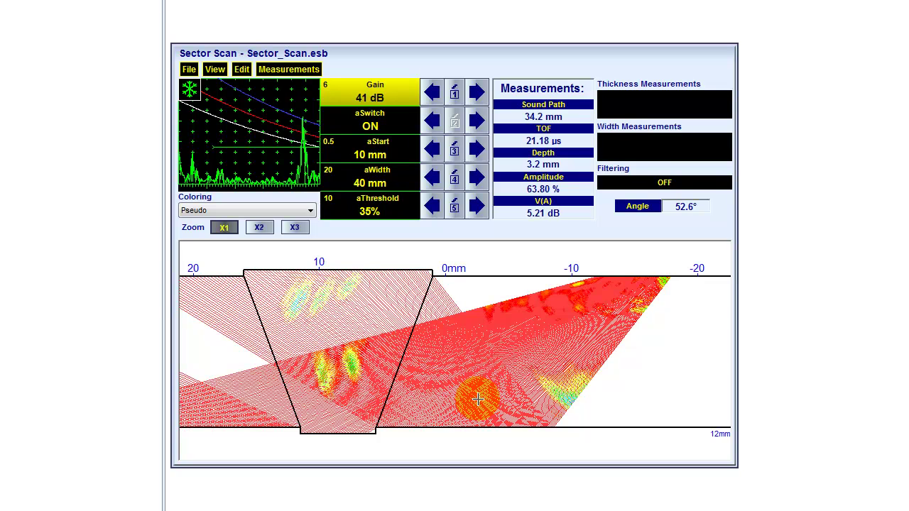
pyautogui.moveTo(476, 399); pyautogui.dragTo(350, 347)
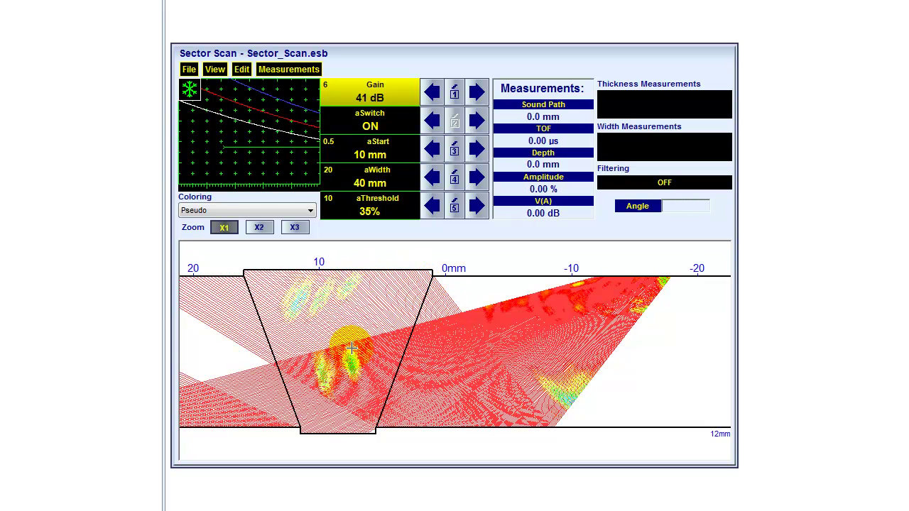
# - Probe the weld area, then set View > Paint to ON to fill the sector scan
pyautogui.click(379, 308)
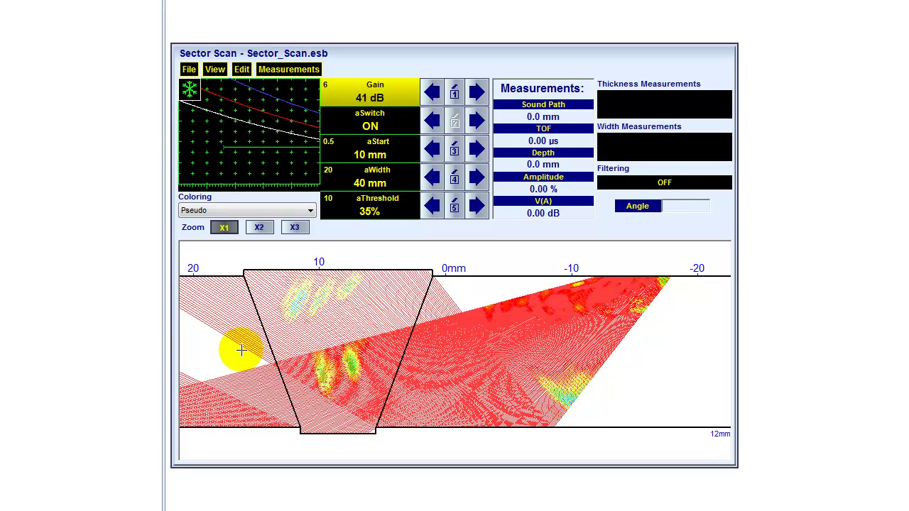
pyautogui.moveTo(242, 350)
pyautogui.mouseDown()
pyautogui.moveTo(336, 406)
pyautogui.moveTo(487, 349)
pyautogui.moveTo(387, 309)
pyautogui.mouseUp()
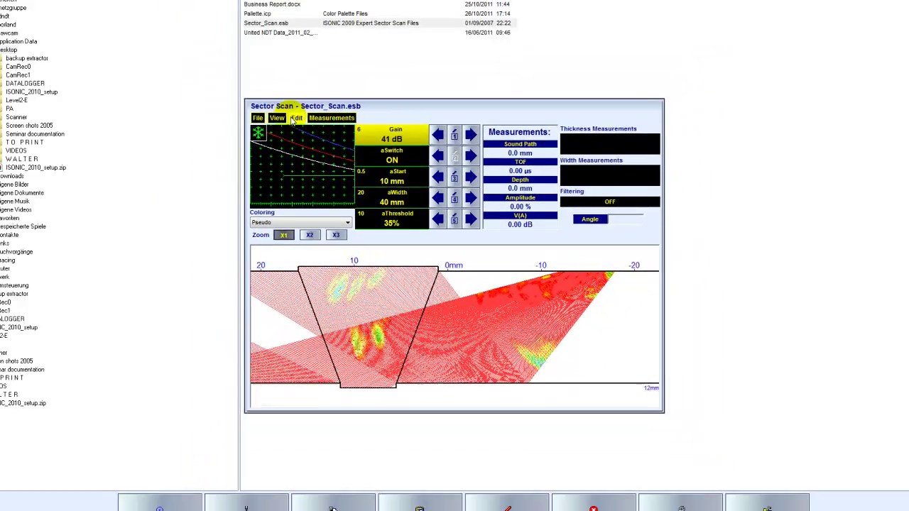
pyautogui.click(296, 118)
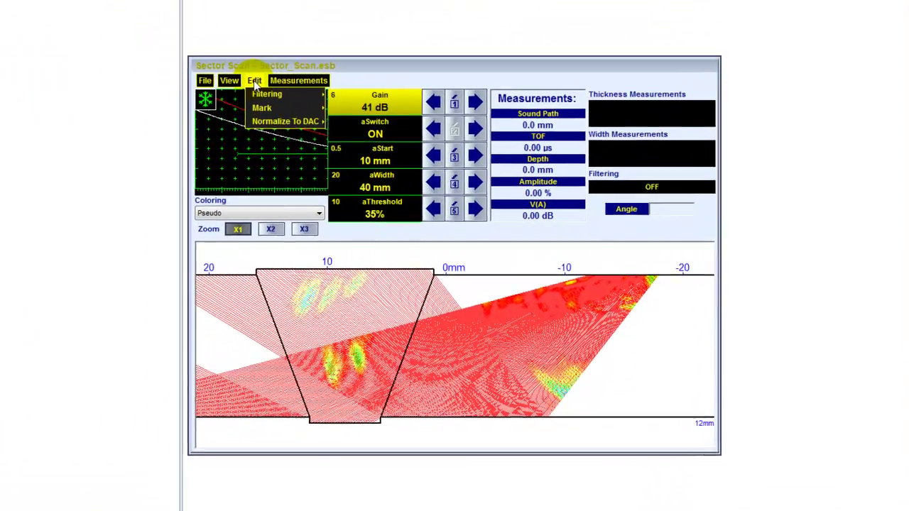
pyautogui.moveTo(285, 125)
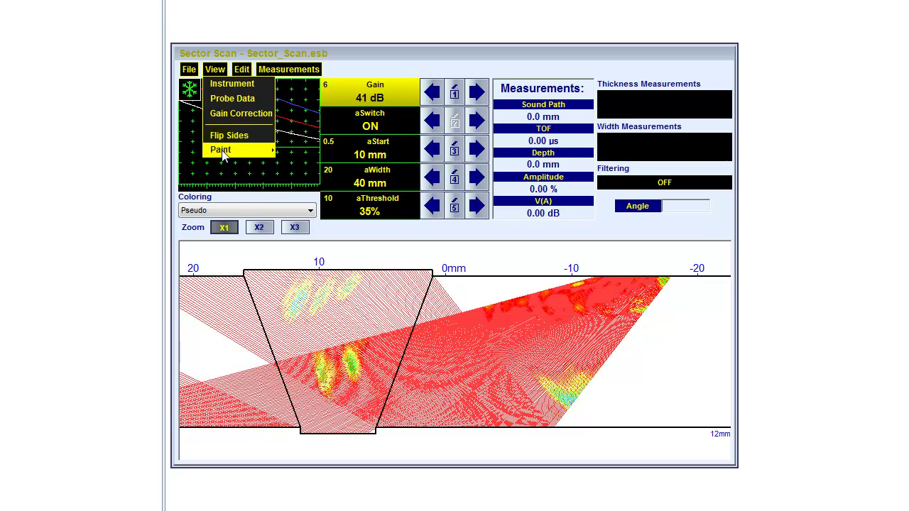
pyautogui.moveTo(225, 152)
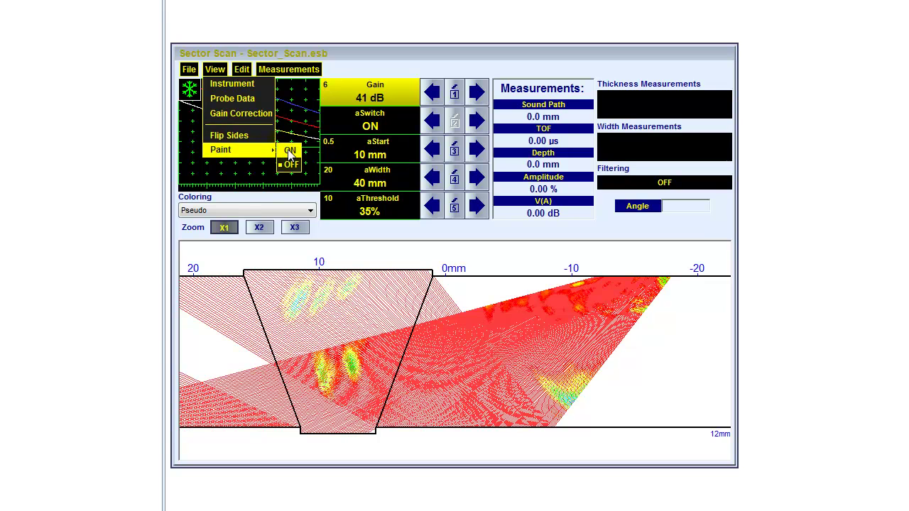
pyautogui.click(289, 153)
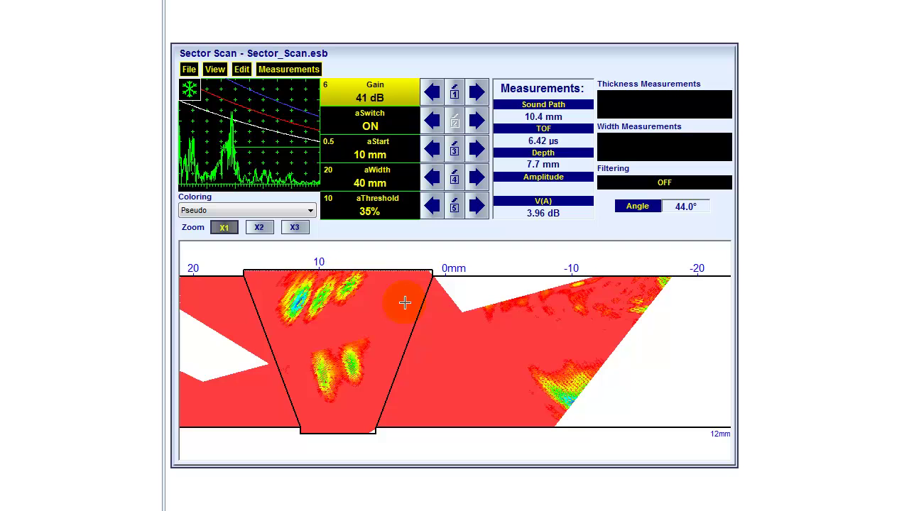
# - Probe the upper indications near 10 mm in the filled sector scan
pyautogui.moveTo(406, 300)
pyautogui.mouseDown()
pyautogui.moveTo(394, 299)
pyautogui.moveTo(584, 315)
pyautogui.moveTo(376, 345)
pyautogui.moveTo(358, 331)
pyautogui.moveTo(487, 320)
pyautogui.moveTo(360, 305)
pyautogui.moveTo(327, 274)
pyautogui.mouseUp()
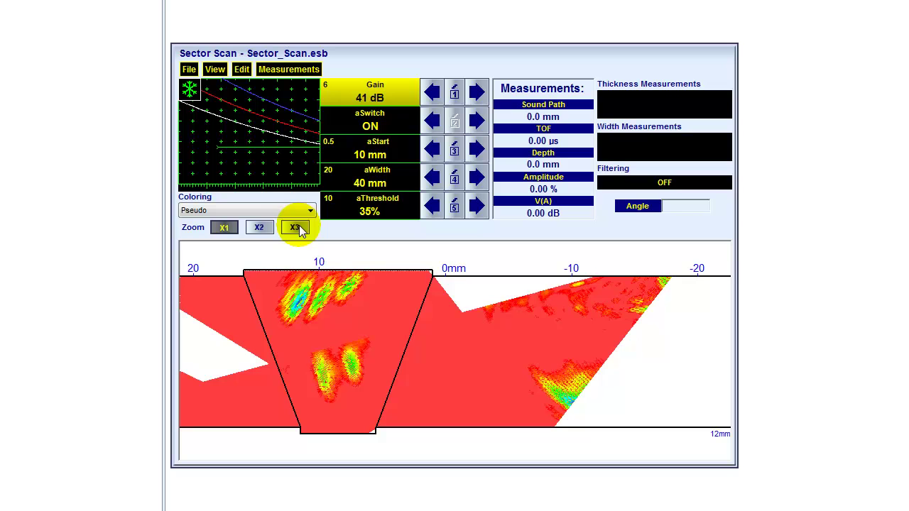
pyautogui.moveTo(297, 302); pyautogui.dragTo(589, 132)
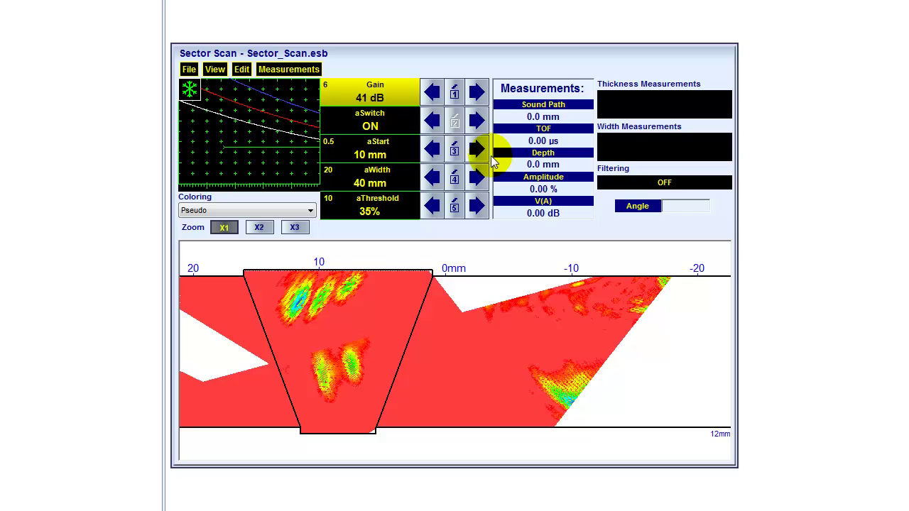
# - Measure the lower weld flaw: 70.6° angle, 20.4 mm sound path, 6.8 mm depth, 66.14% amplitude
pyautogui.click(573, 310)
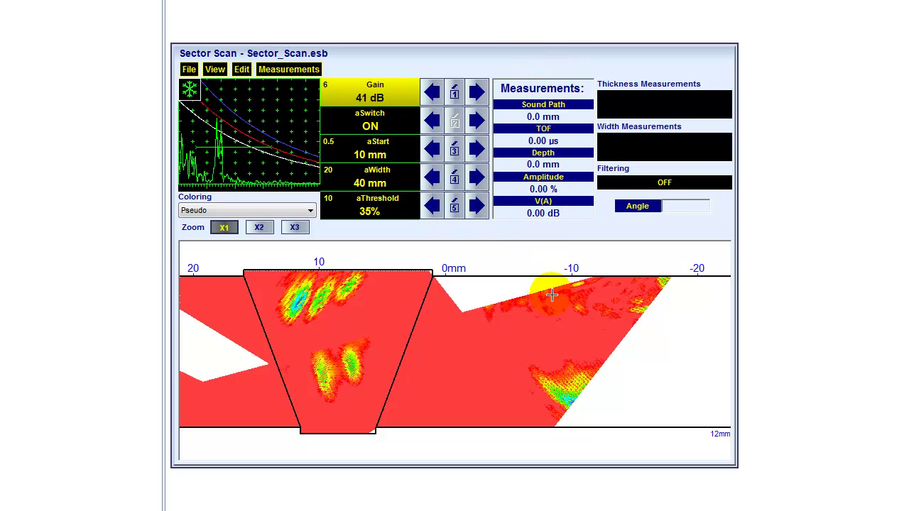
pyautogui.moveTo(573, 310); pyautogui.dragTo(352, 365)
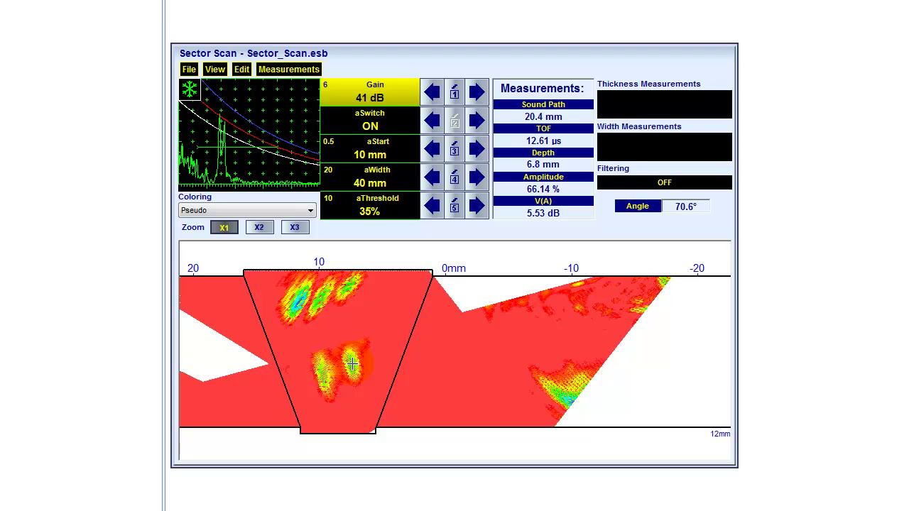